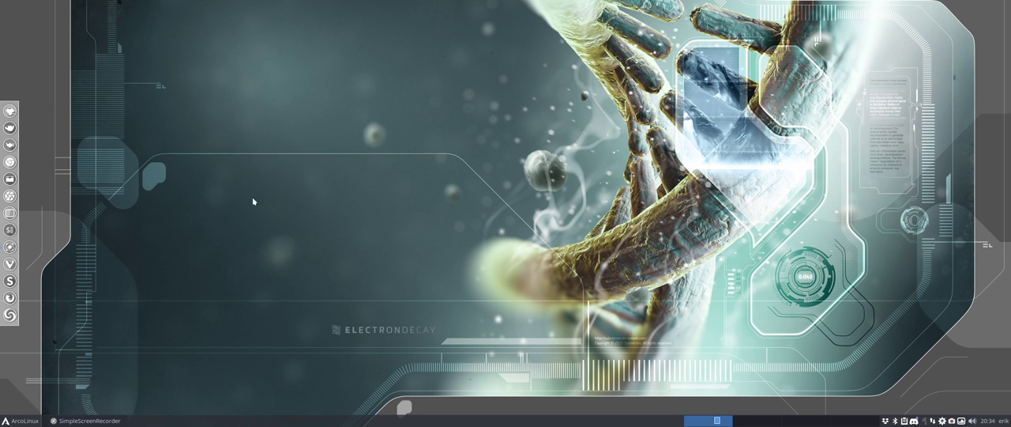
# Check the Display settings in the Settings Manager, then launch Xonotic by searching 'xo'
pyautogui.click(21, 420)
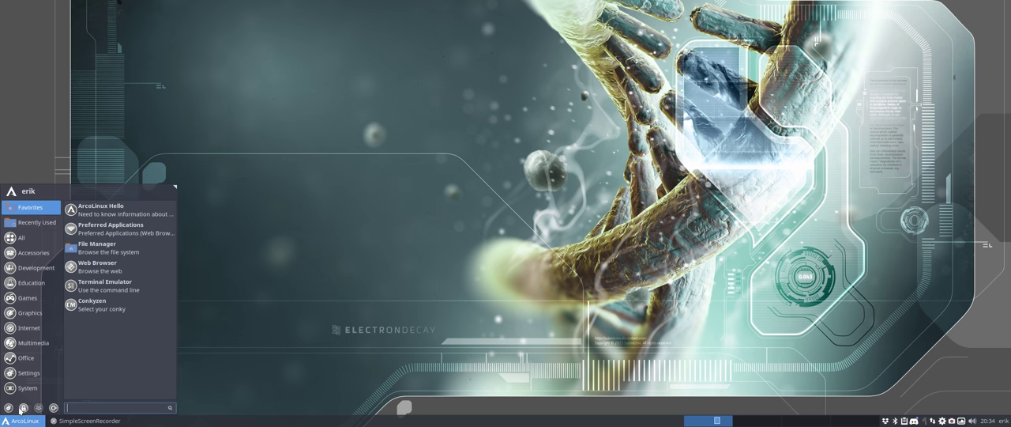
pyautogui.click(8, 408)
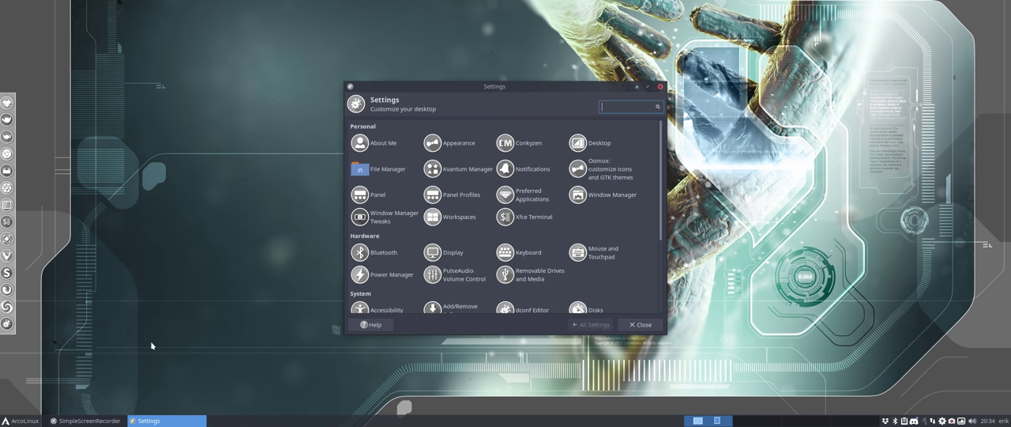
pyautogui.click(457, 252)
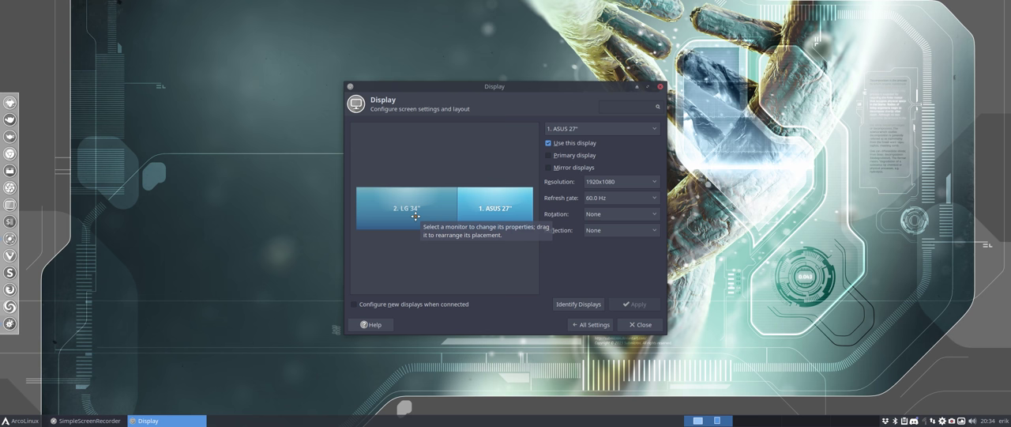
pyautogui.click(642, 325)
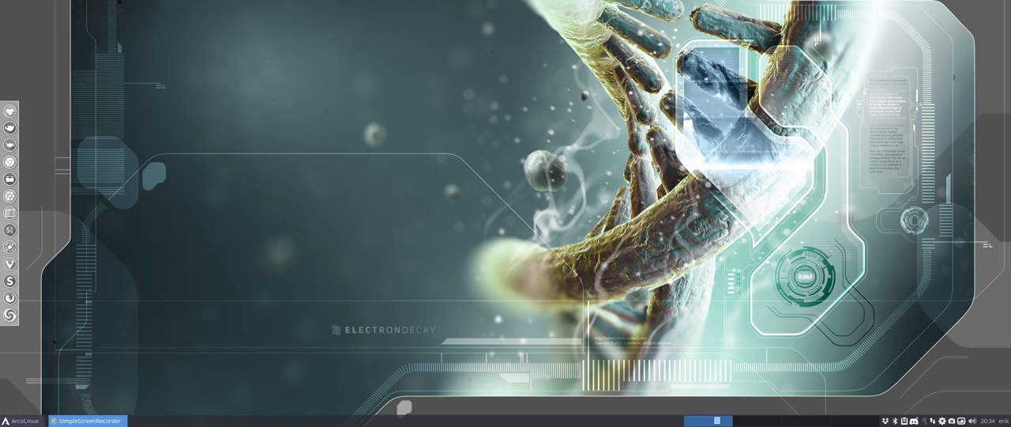
pyautogui.click(22, 420)
pyautogui.write('xo')
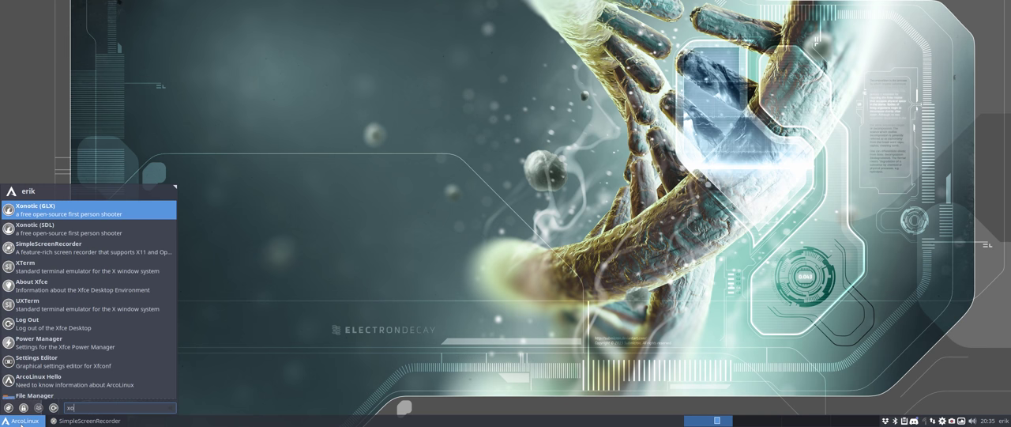
pyautogui.press('Return')
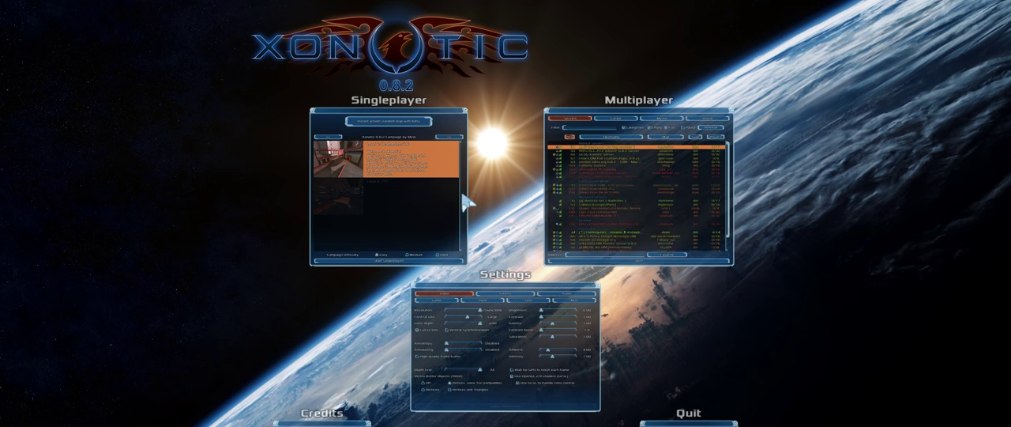
# In Input settings, bind forward to z, backpedal s, strafe left q, strafe right d
pyautogui.click(467, 357)
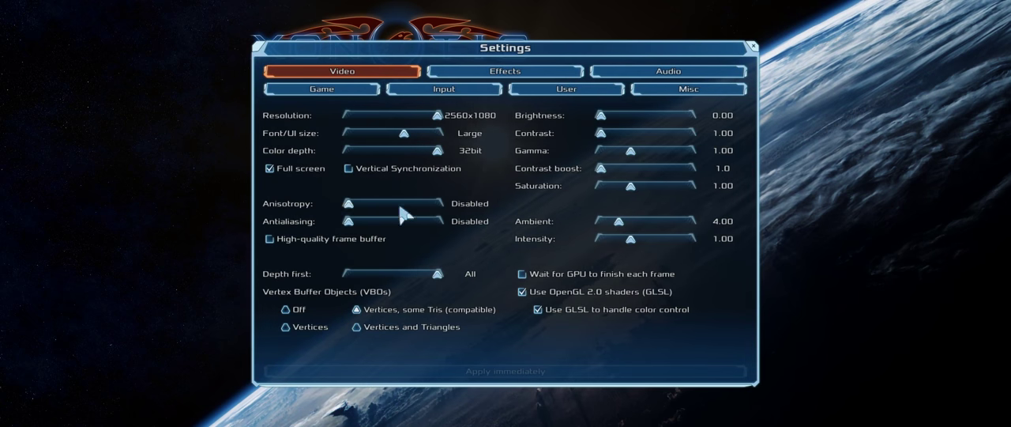
pyautogui.click(462, 91)
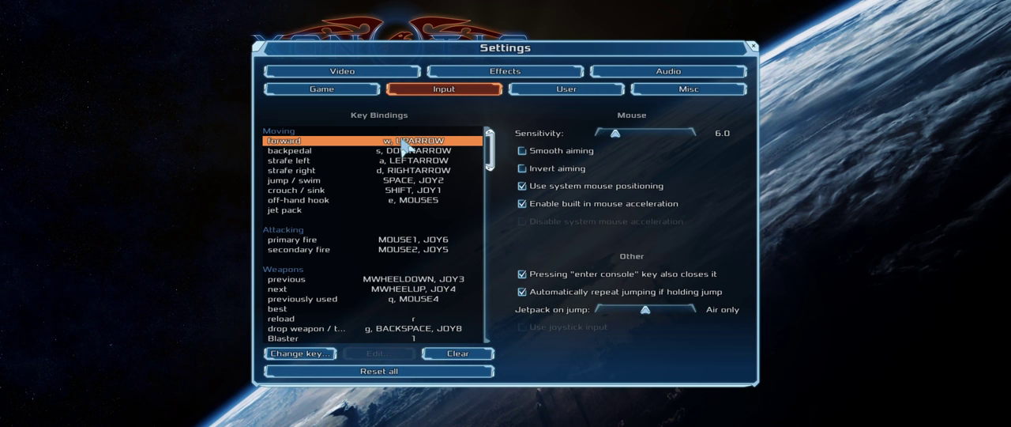
pyautogui.doubleClick(404, 146)
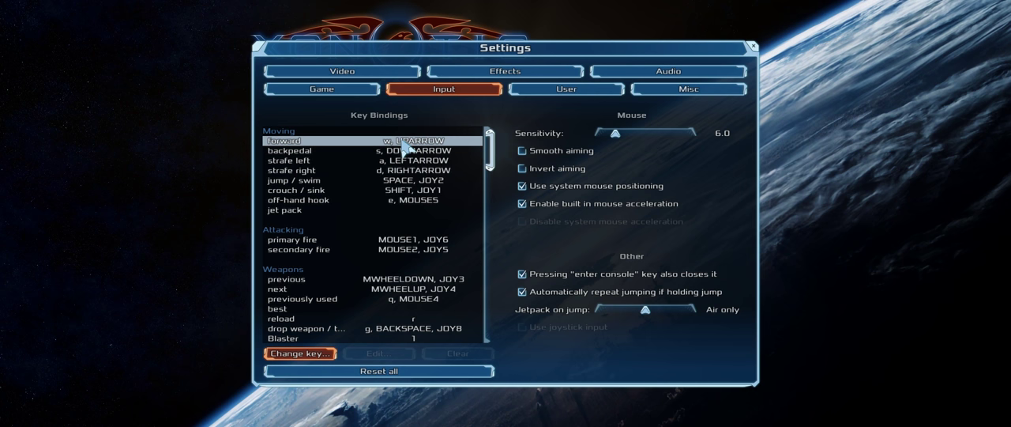
pyautogui.press('z')
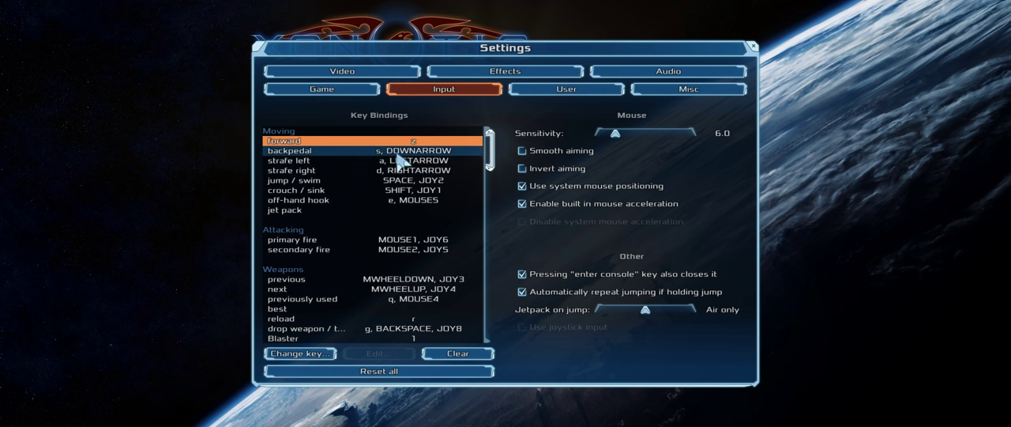
pyautogui.doubleClick(397, 150)
pyautogui.press('s')
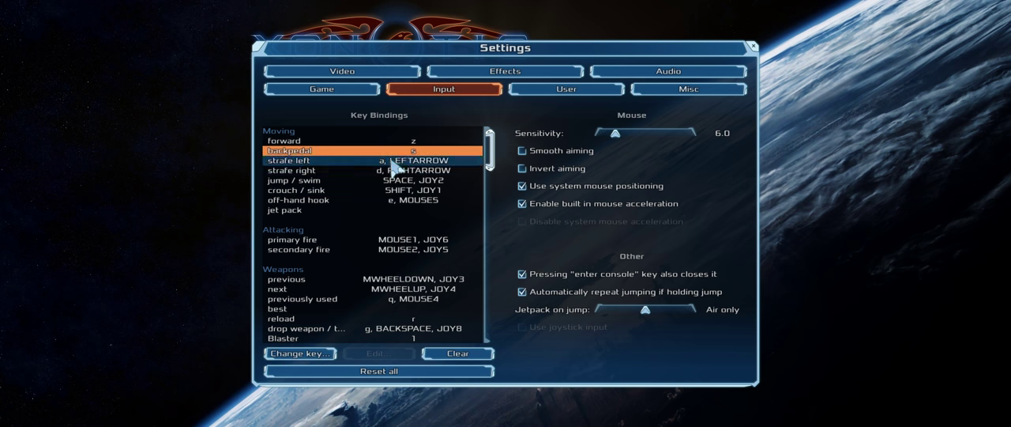
pyautogui.doubleClick(394, 160)
pyautogui.press('q')
pyautogui.click(399, 170)
pyautogui.press('d')
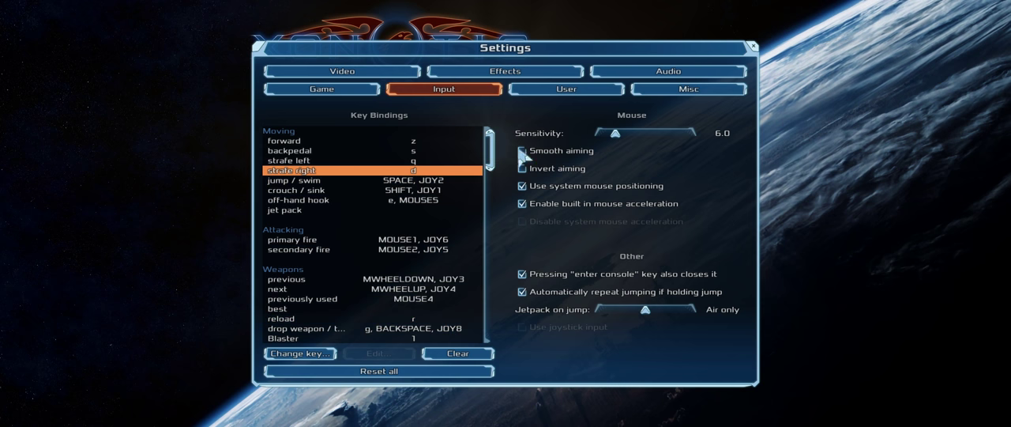
pyautogui.press('Escape')
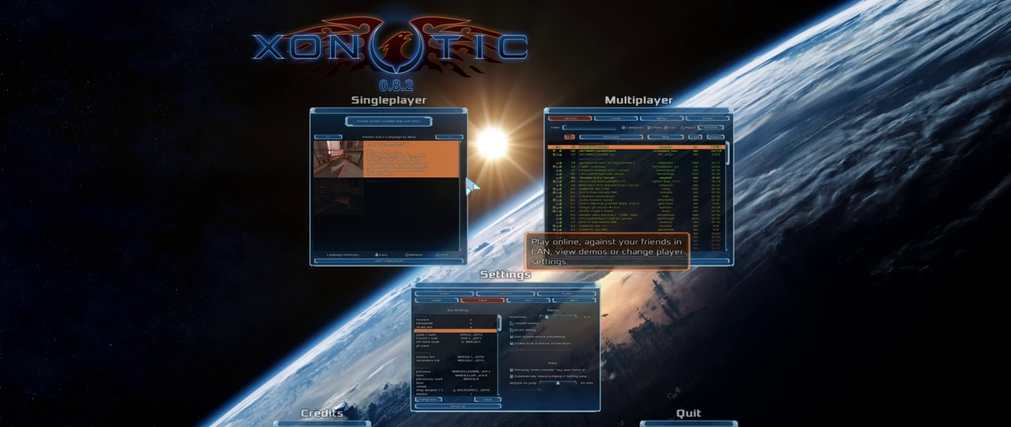
# Start the Boil deathmatch from Singleplayer, spawn, and advance through the corridors
pyautogui.click(415, 173)
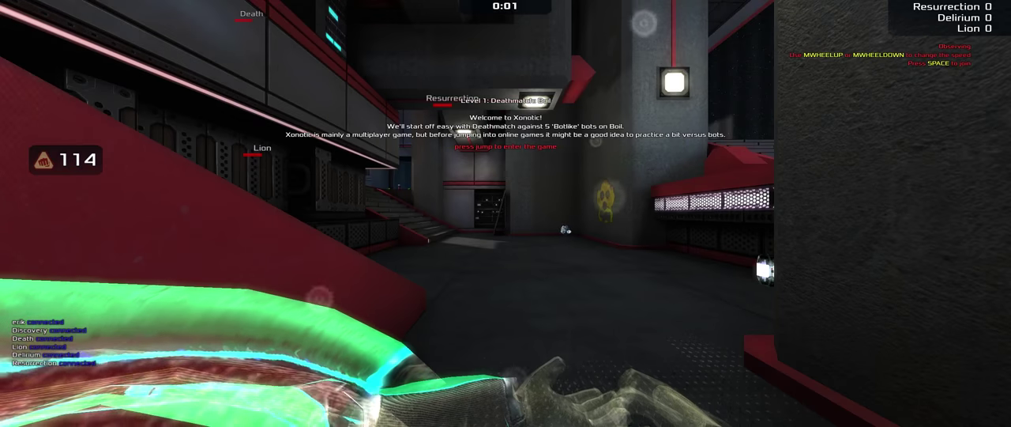
pyautogui.press('space')
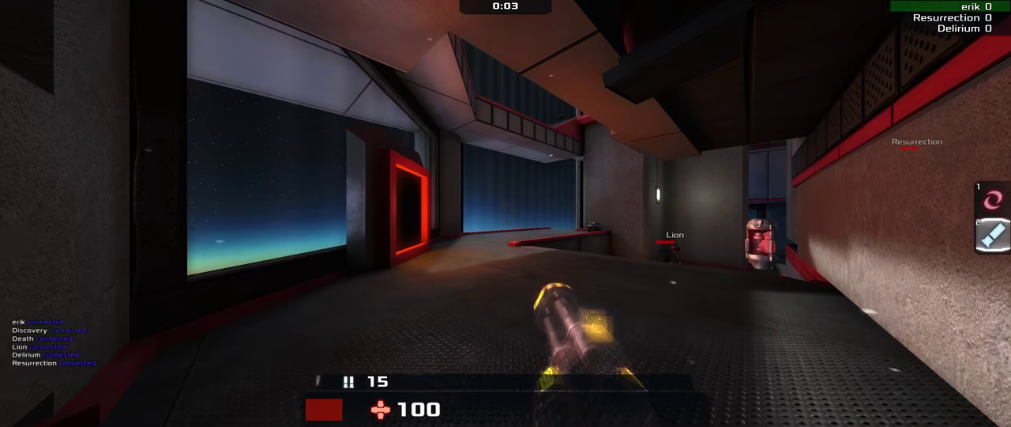
pyautogui.press('w')
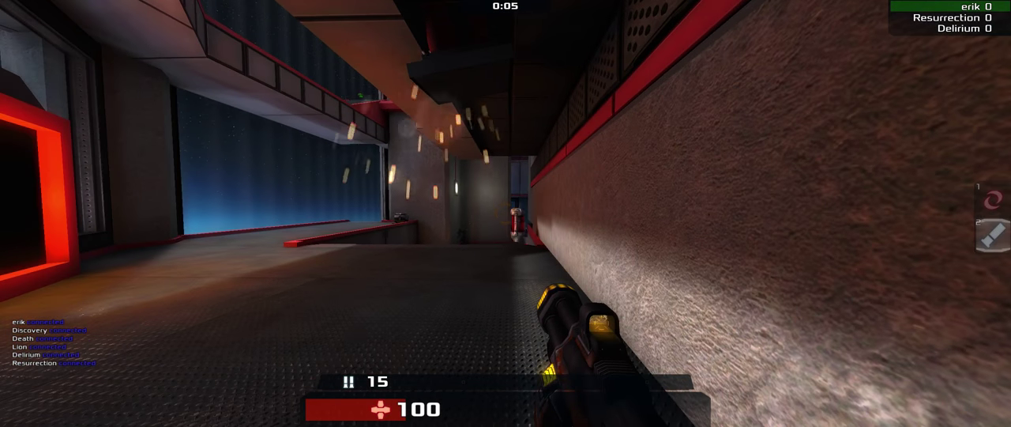
pyautogui.press('w')
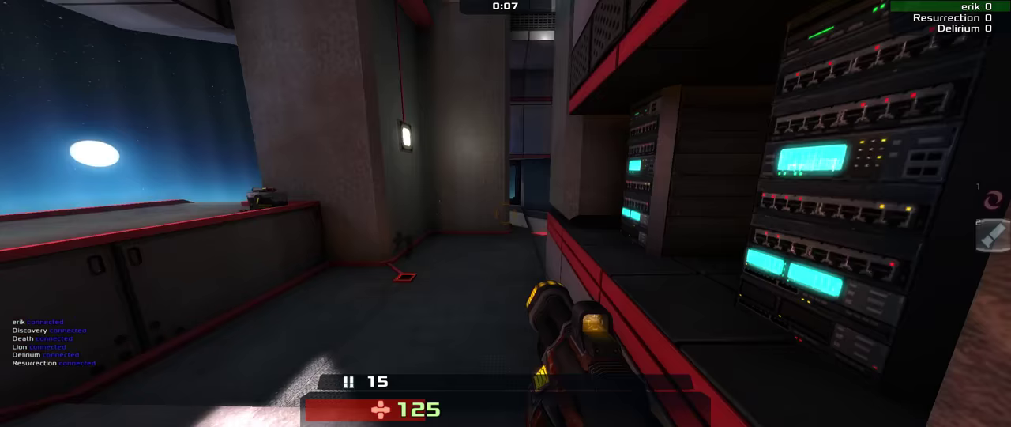
pyautogui.press('w')
# Fire on Lion and Discovery while pushing toward the portal room
pyautogui.click(506, 213)
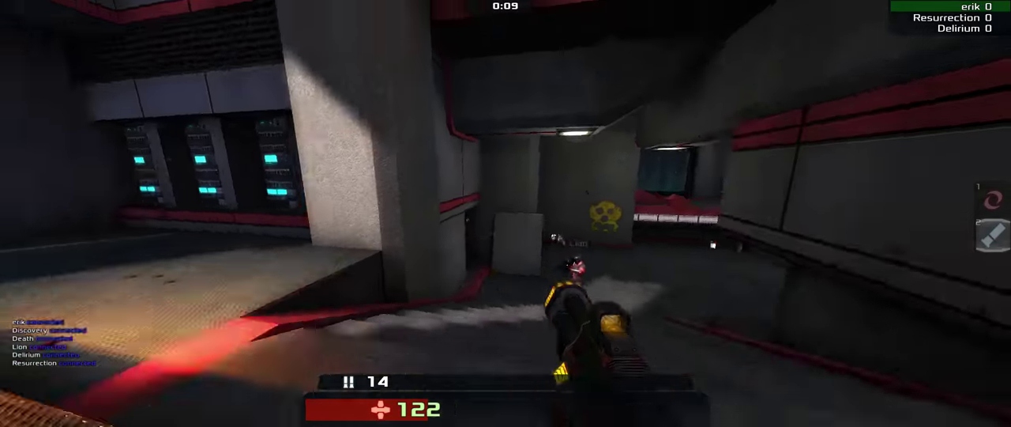
pyautogui.press('w')
pyautogui.click(506, 213)
pyautogui.click(506, 213)
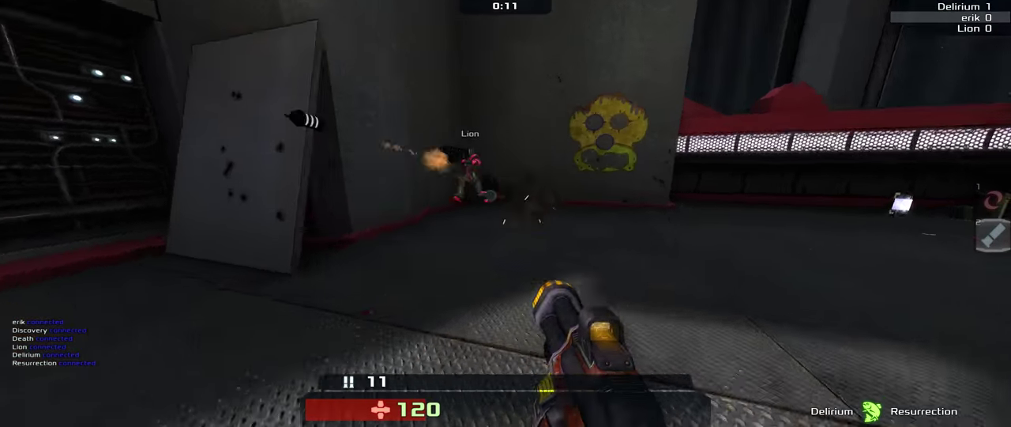
pyautogui.press('w')
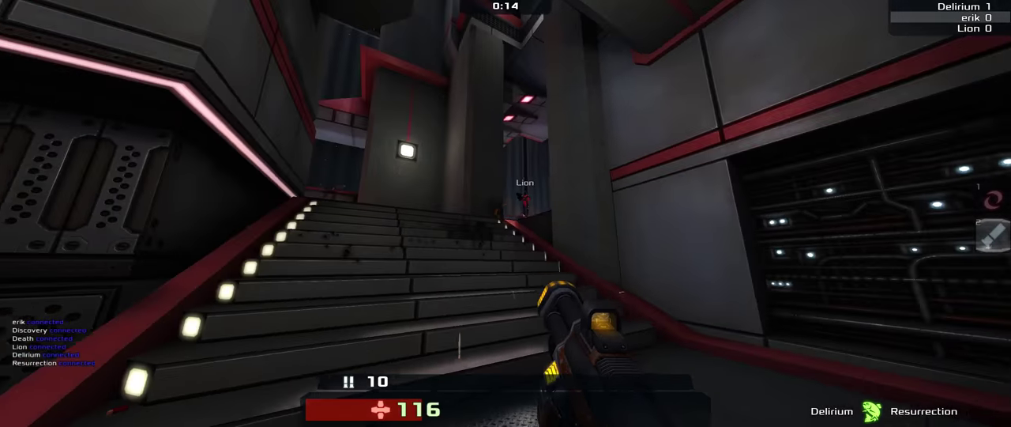
pyautogui.press('w')
pyautogui.click(506, 214)
pyautogui.click(506, 214)
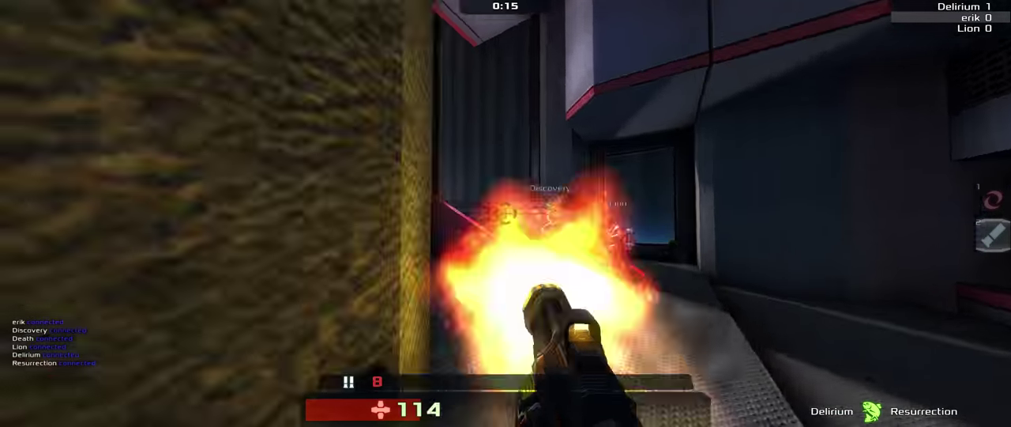
pyautogui.press('w')
pyautogui.click(505, 214)
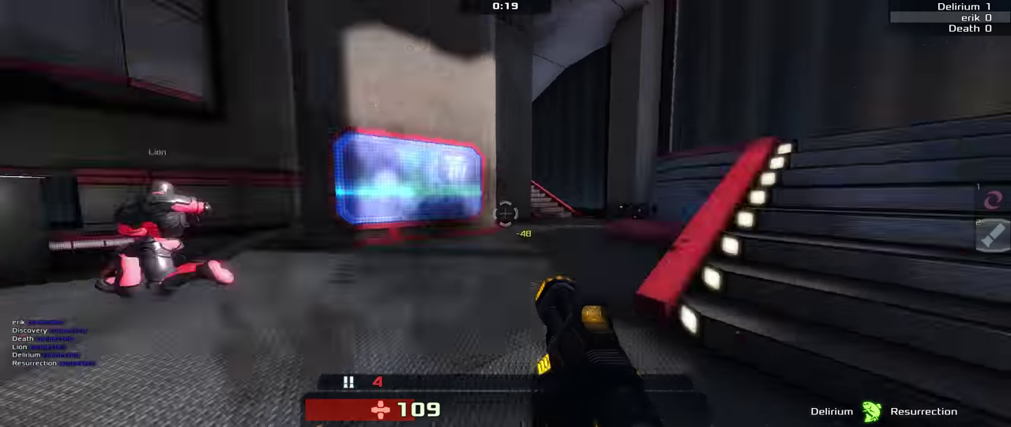
# Grab the Mortar and fire it at enemies in the next room and corridor
pyautogui.press('w')
pyautogui.click(505, 213)
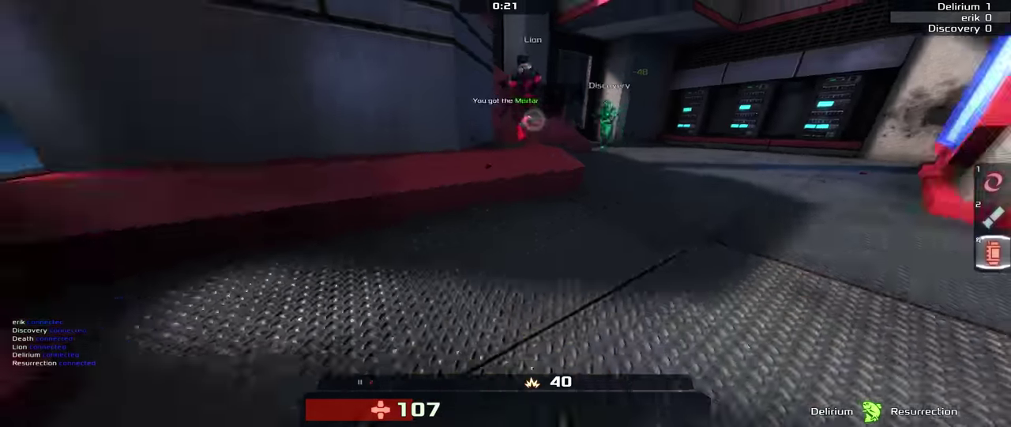
pyautogui.press('w')
pyautogui.click(506, 213)
pyautogui.click(506, 213)
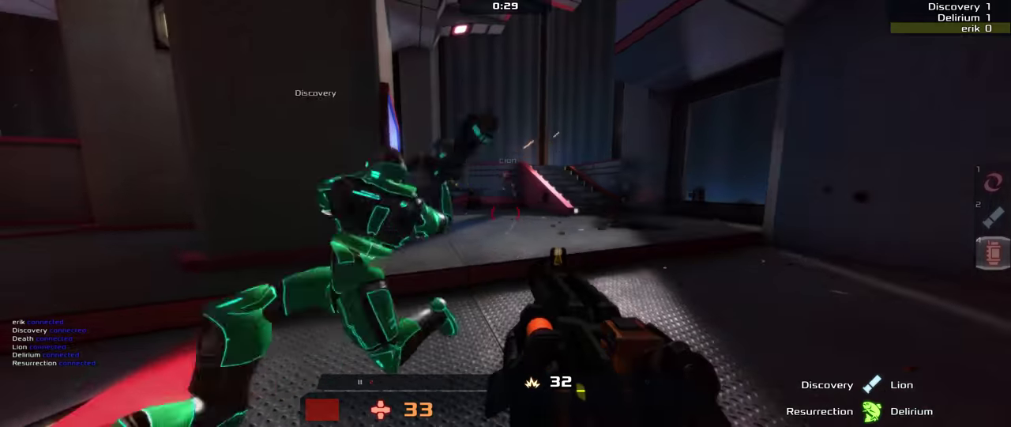
# Sidestep while firing, then respawn and shoot at Discovery around the wall
pyautogui.click(506, 213)
pyautogui.press('d')
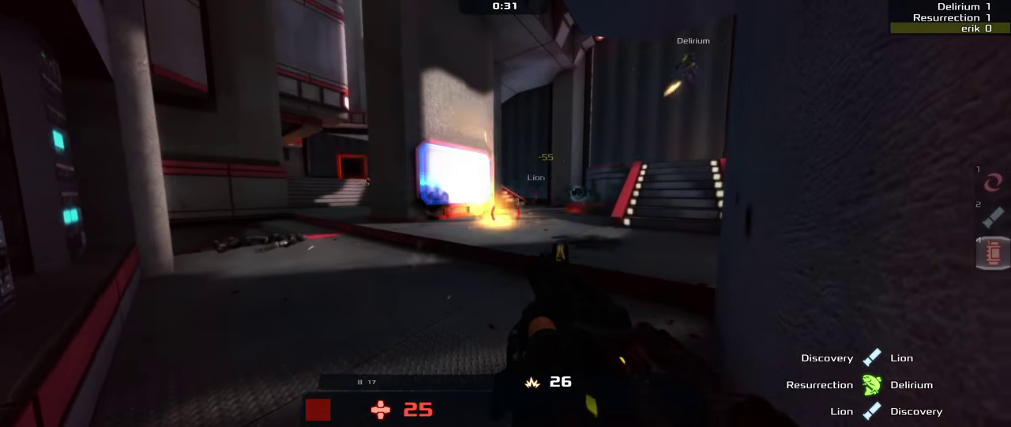
pyautogui.press('a')
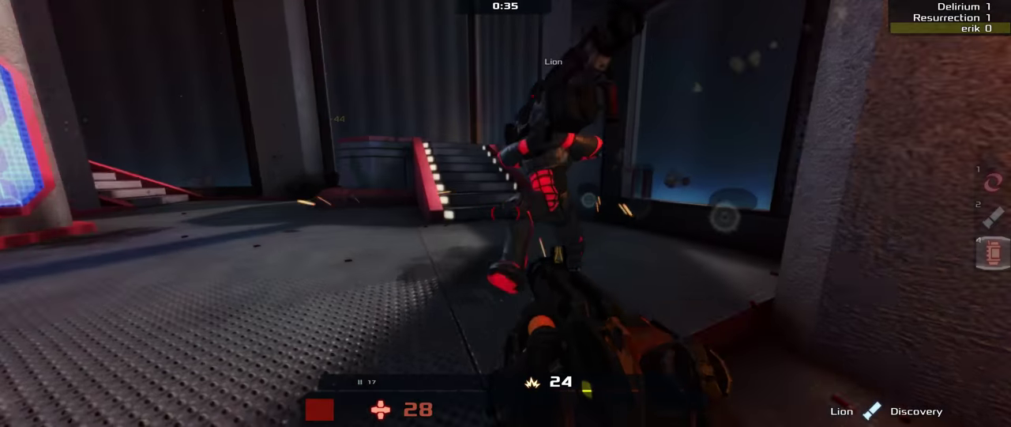
pyautogui.click(506, 213)
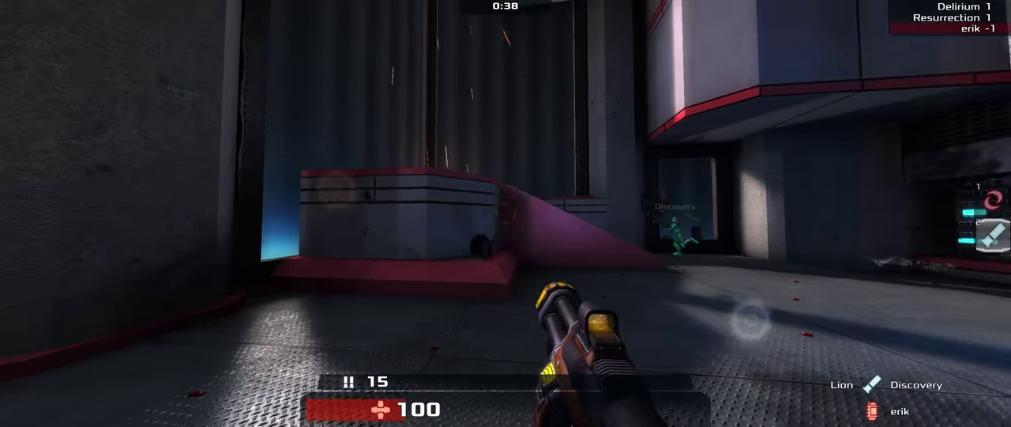
pyautogui.click(506, 213)
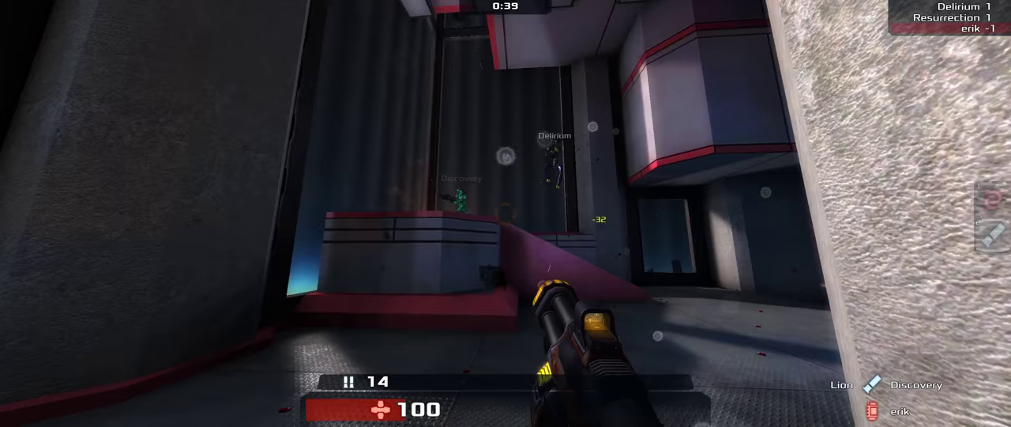
pyautogui.click(506, 214)
pyautogui.click(506, 213)
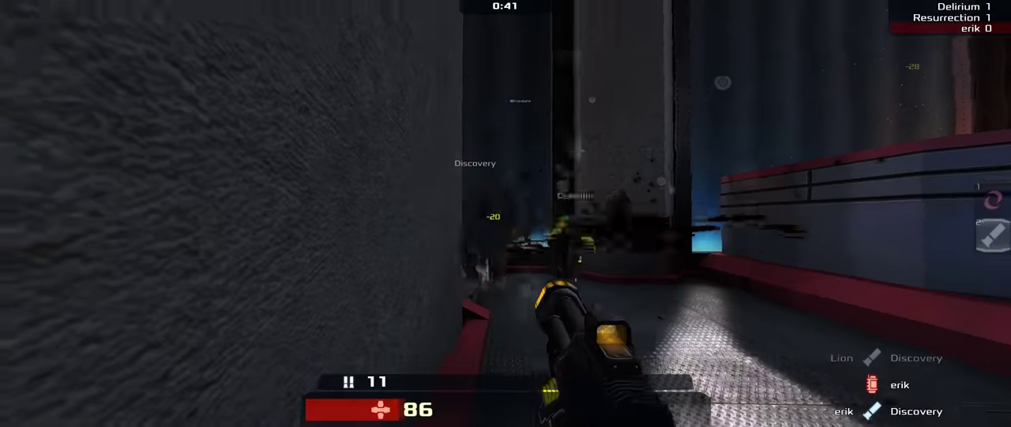
pyautogui.click(506, 213)
# Switch to the Mortar (4) and shell Delirium and other enemies down the corridor
pyautogui.press('4')
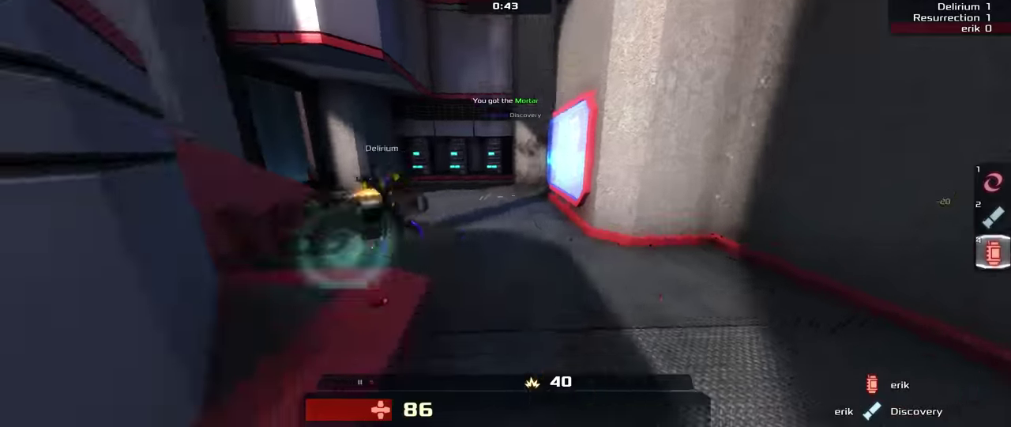
pyautogui.click(506, 213)
pyautogui.click(506, 214)
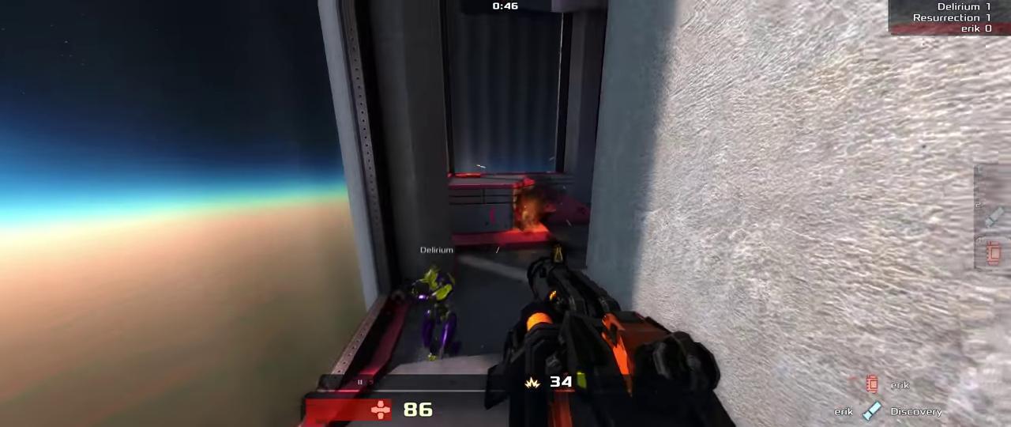
pyautogui.click(505, 213)
pyautogui.click(505, 214)
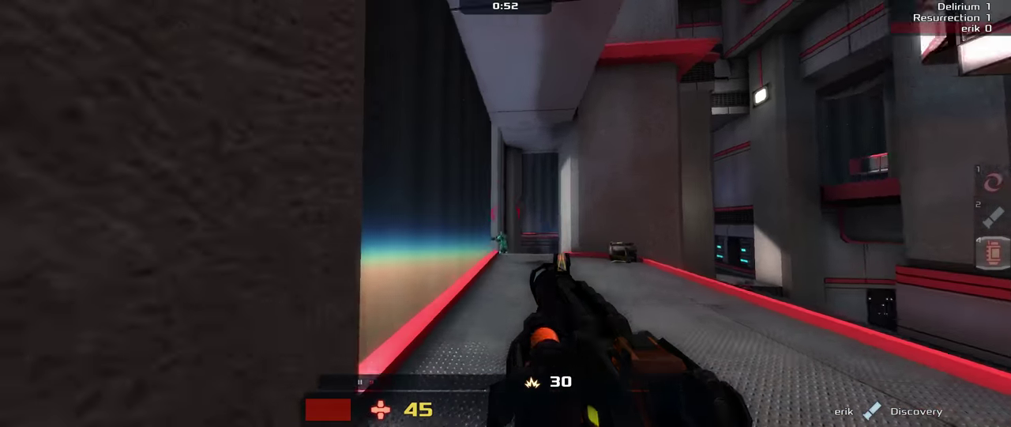
pyautogui.click(506, 214)
pyautogui.click(506, 213)
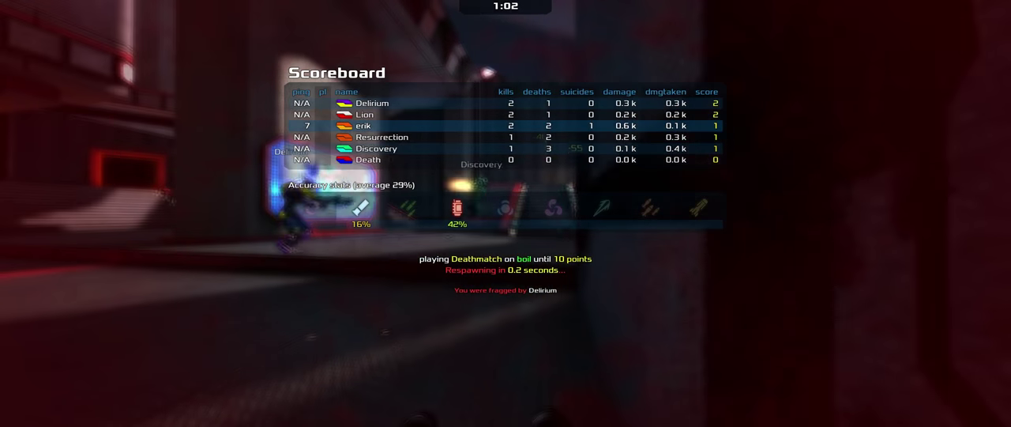
# Respawn, grab the floating weapon and chase Lion up the corridor stairs
pyautogui.click(505, 213)
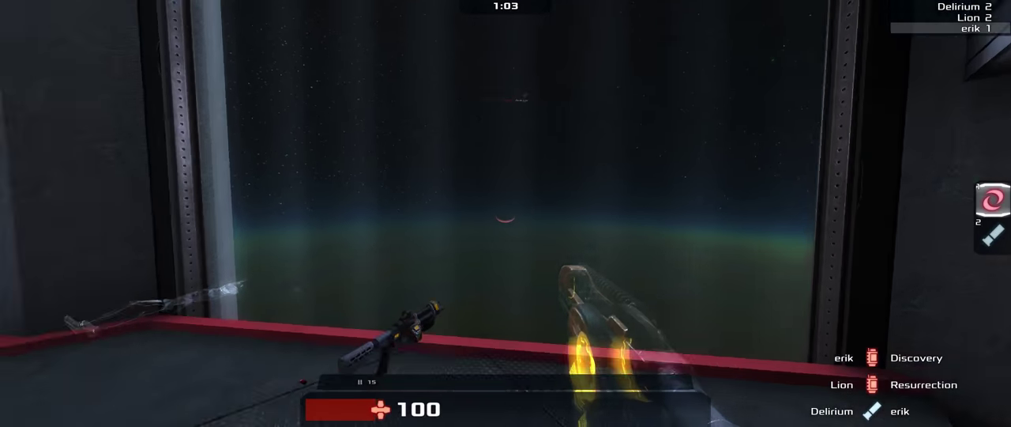
pyautogui.press('w')
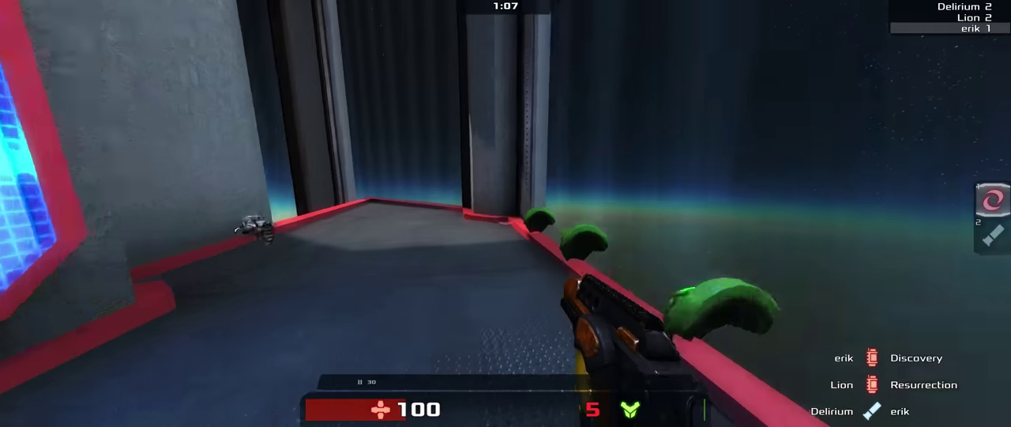
pyautogui.press('w')
pyautogui.press('w')
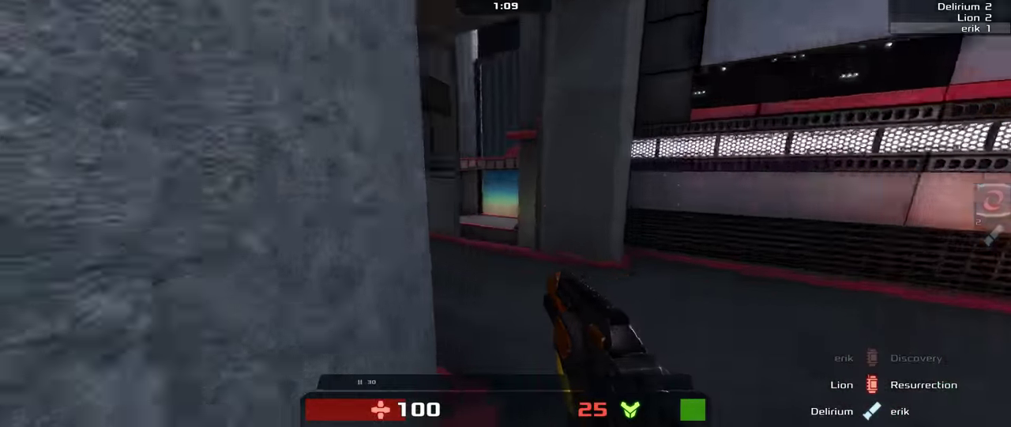
pyautogui.press('w')
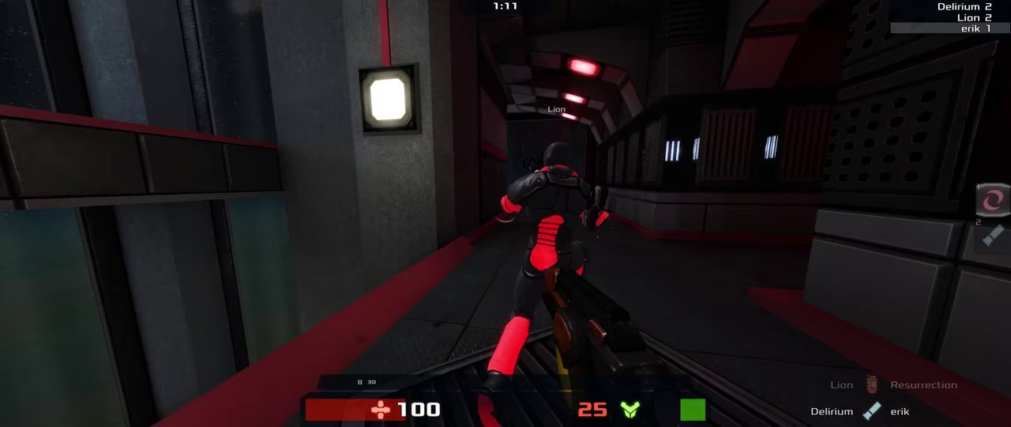
pyautogui.press('w')
pyautogui.press('w')
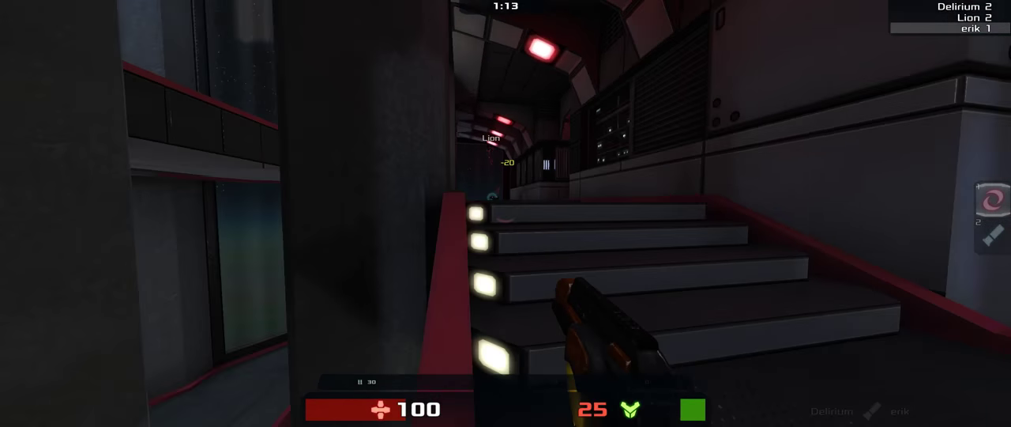
# Run through other corridors and circle the stairs until health drops to 15
pyautogui.press('w')
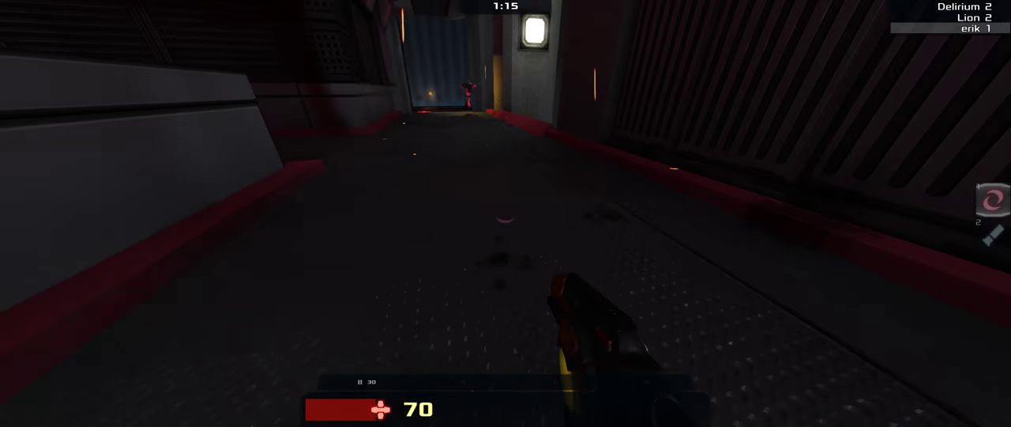
pyautogui.press('w')
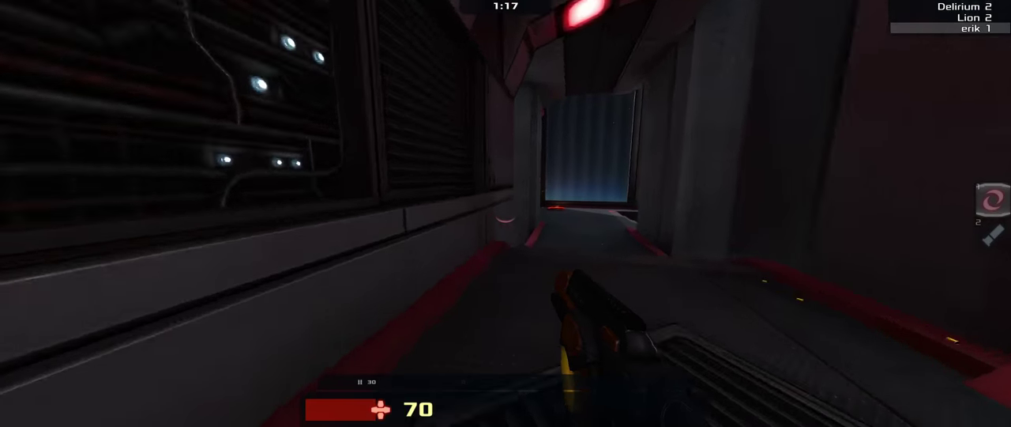
pyautogui.press('w')
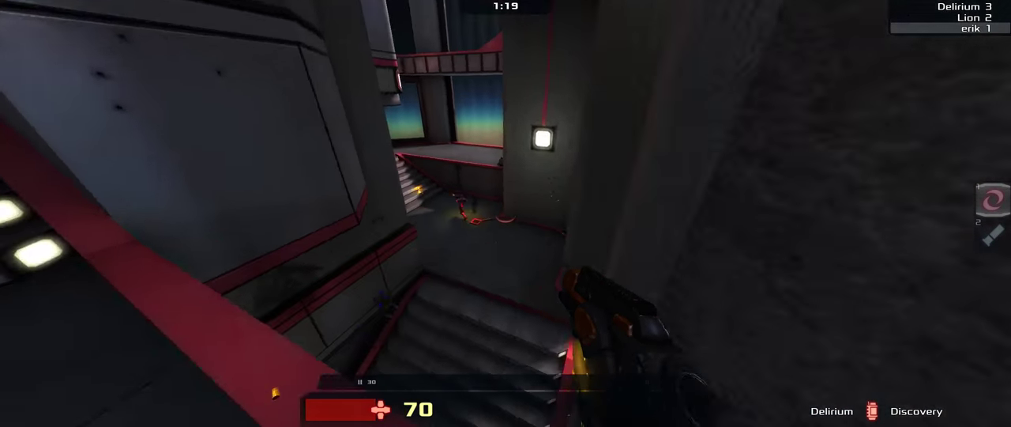
pyautogui.press('w')
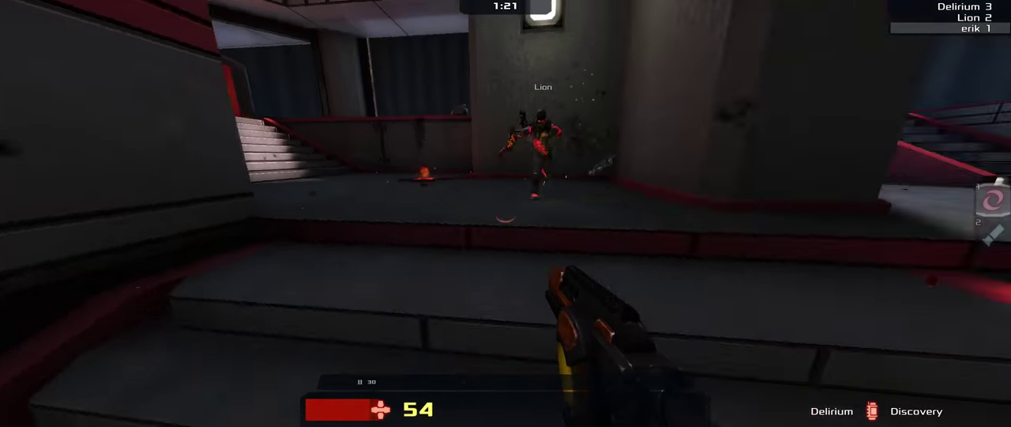
pyautogui.press('w')
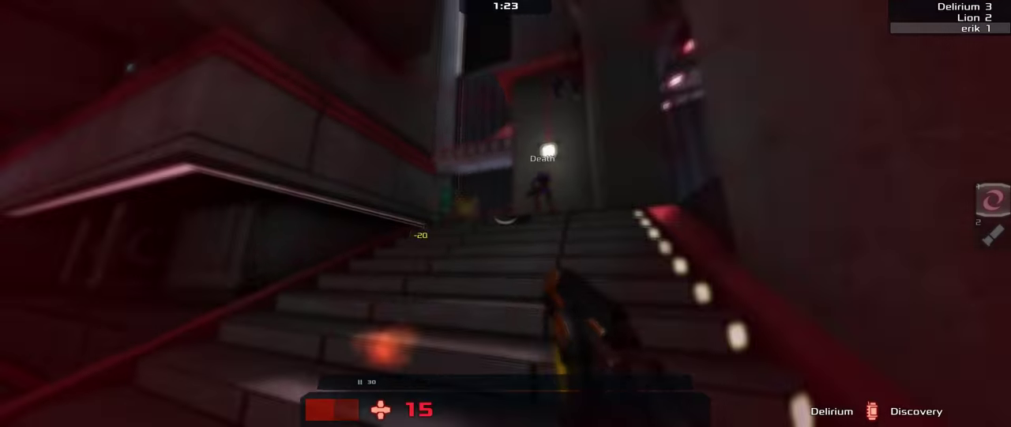
pyautogui.press('w')
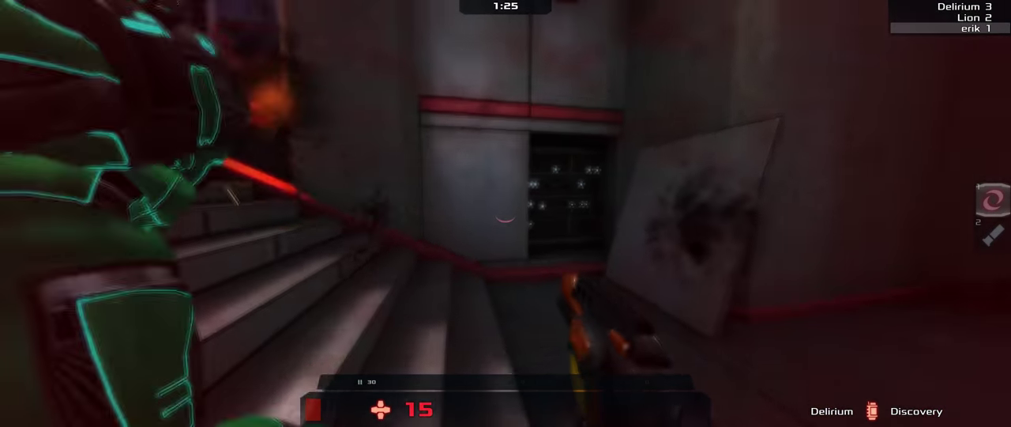
pyautogui.press('w')
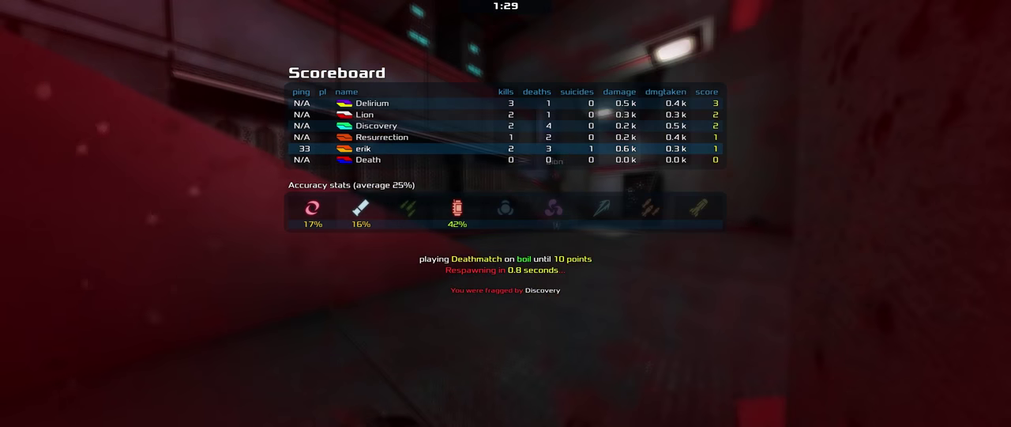
# Back out of the Singleplayer panel and confirm Quit to close Xonotic
pyautogui.press('Escape')
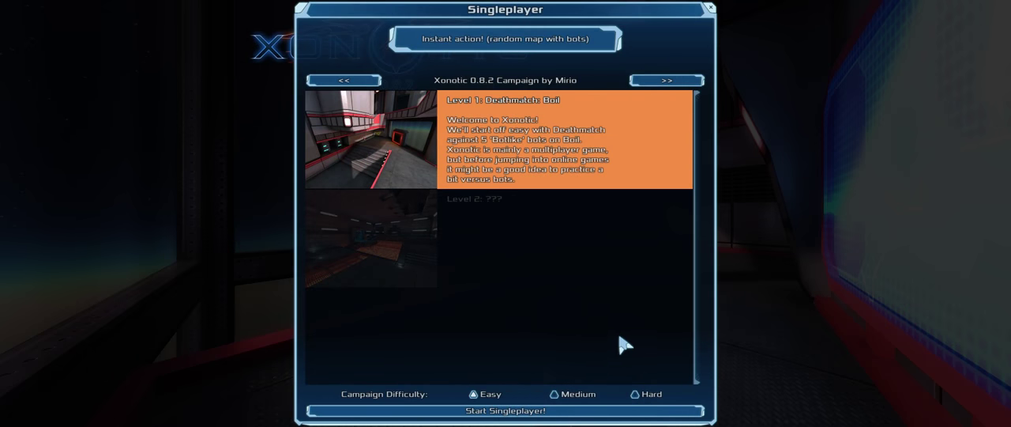
pyautogui.press('Escape')
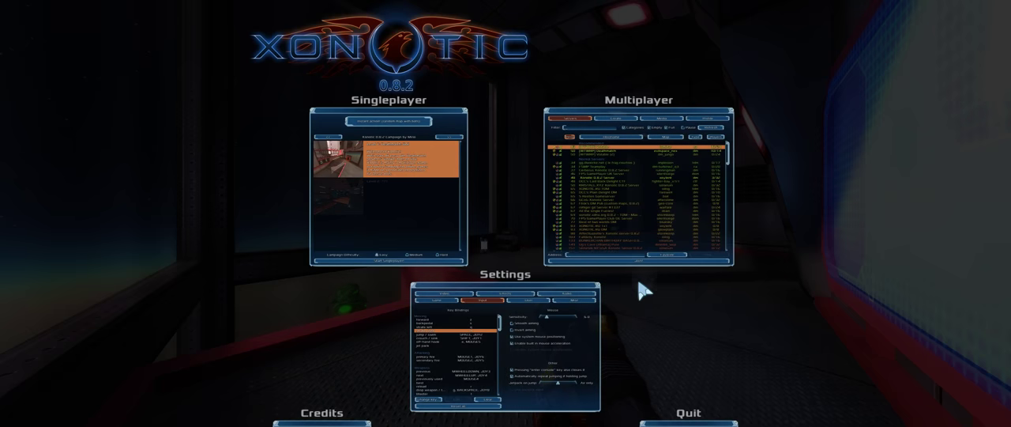
pyautogui.press('Escape')
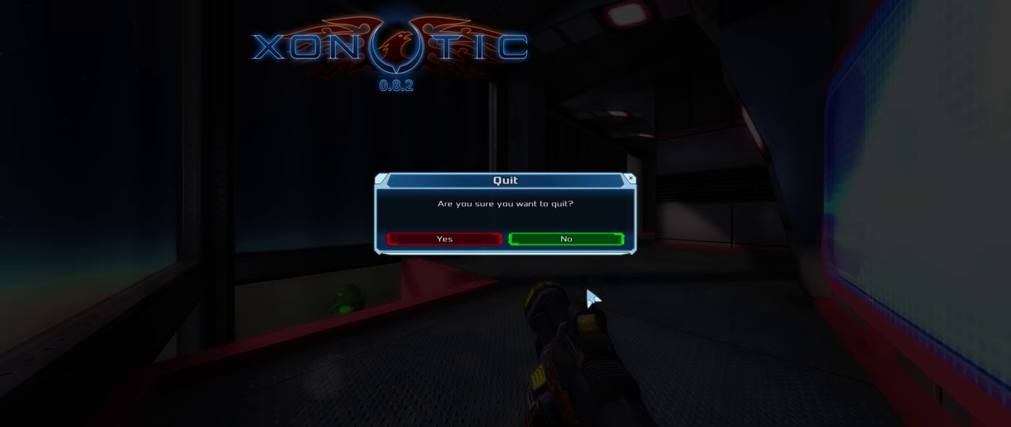
pyautogui.click(456, 241)
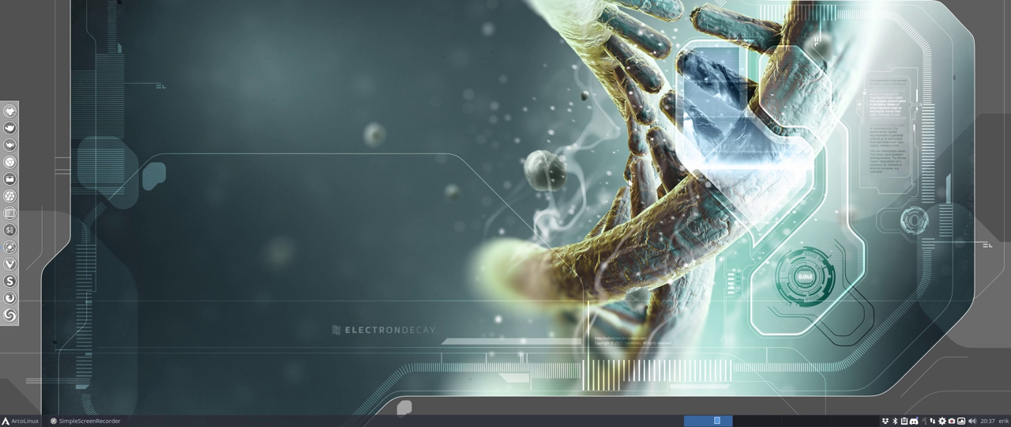
# Browse the Whisker Menu's System and Settings categories
pyautogui.click(22, 419)
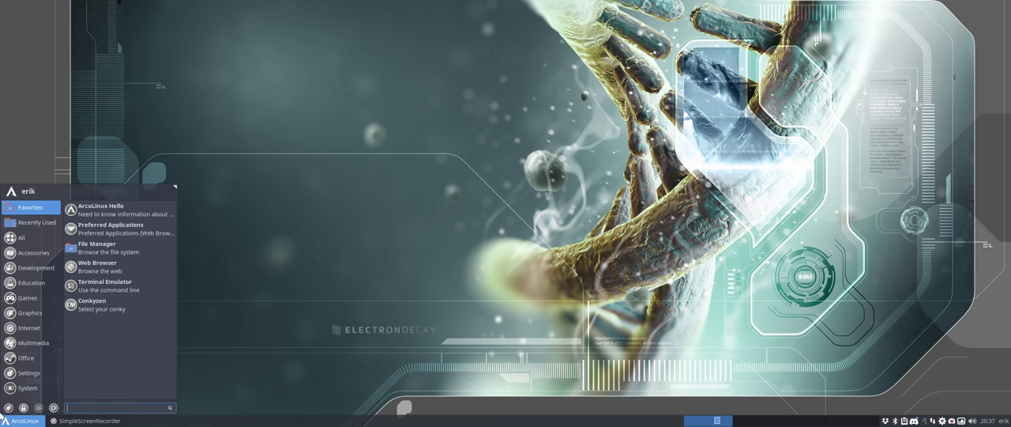
pyautogui.click(27, 388)
pyautogui.scroll(-3, 91, 387)
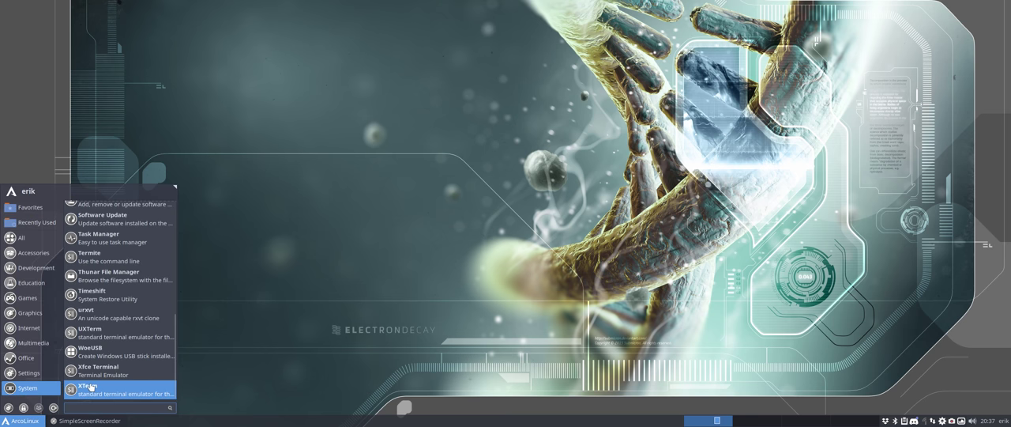
pyautogui.click(28, 372)
pyautogui.scroll(-5, 117, 371)
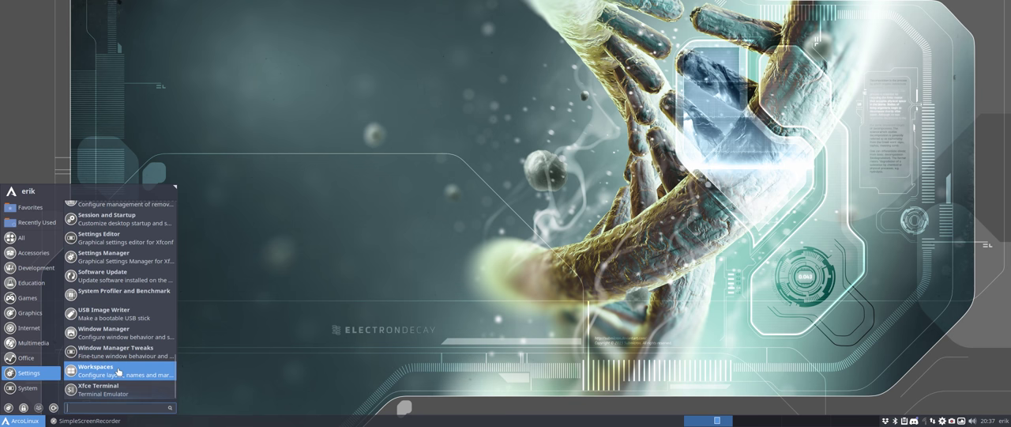
# Launch System Profiler and Benchmark and view its Display page showing 4480x1080
pyautogui.click(118, 294)
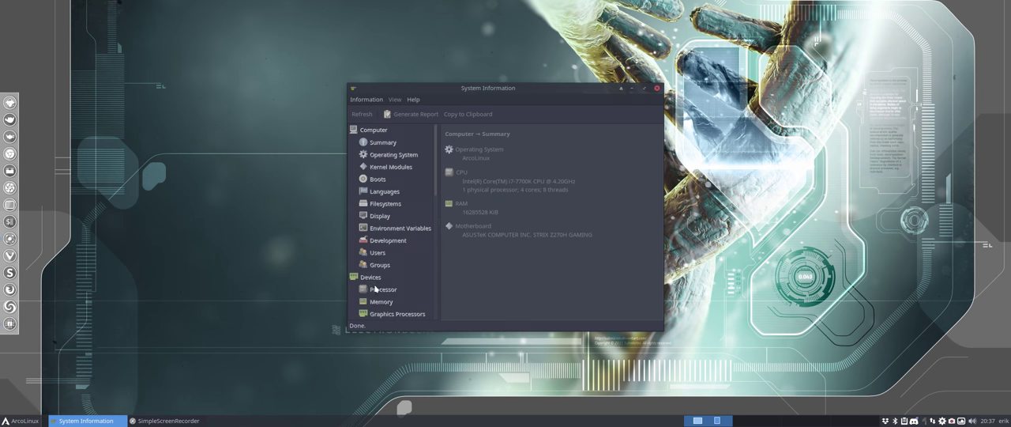
pyautogui.click(392, 217)
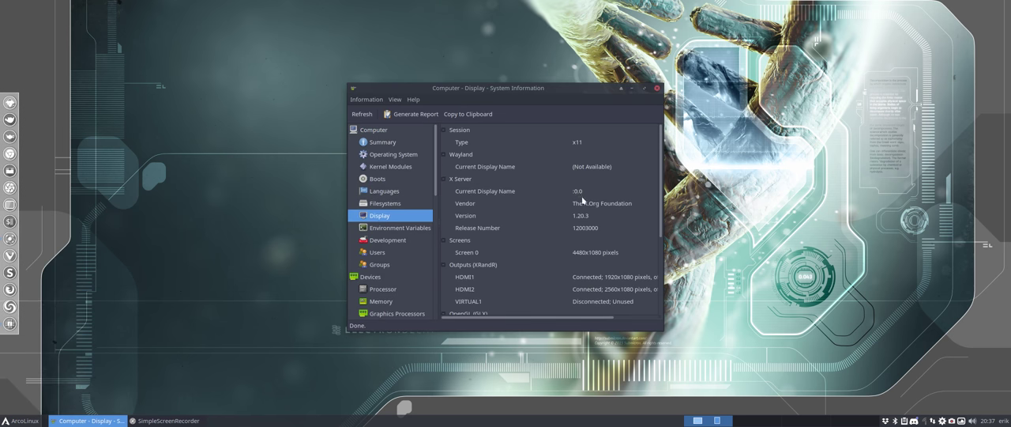
pyautogui.scroll(-2, 618, 243)
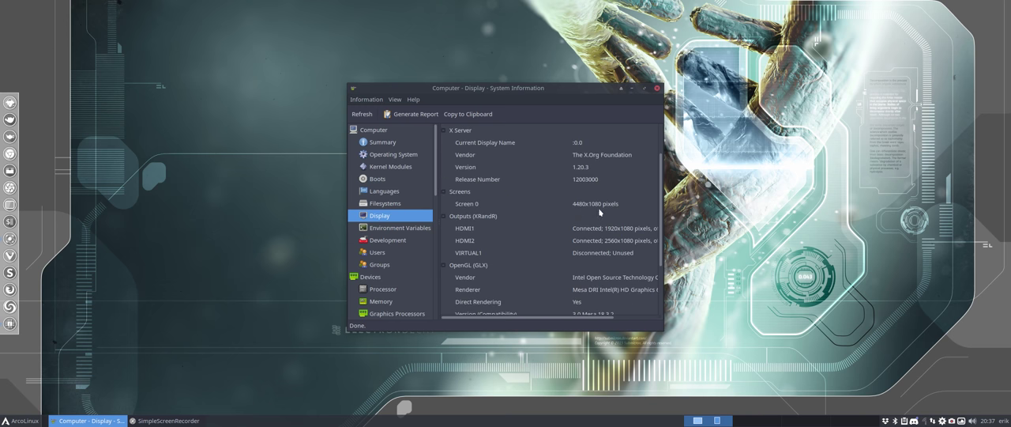
pyautogui.scroll(-2, 607, 245)
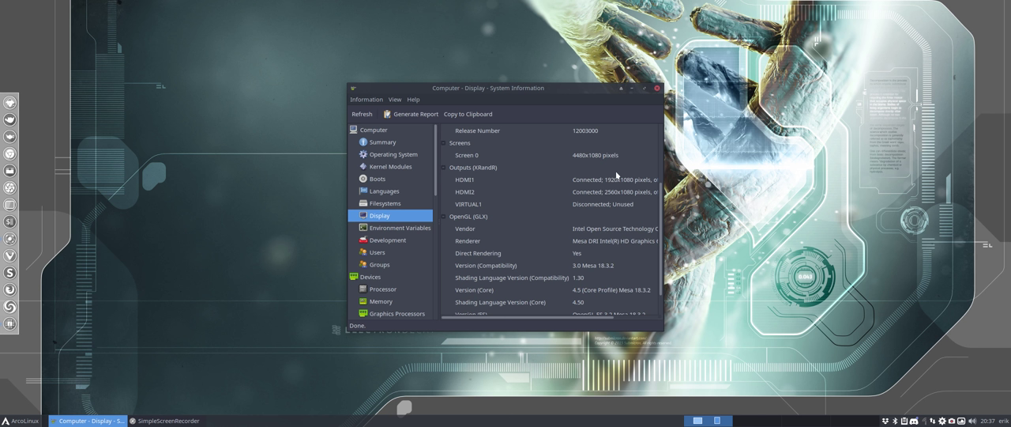